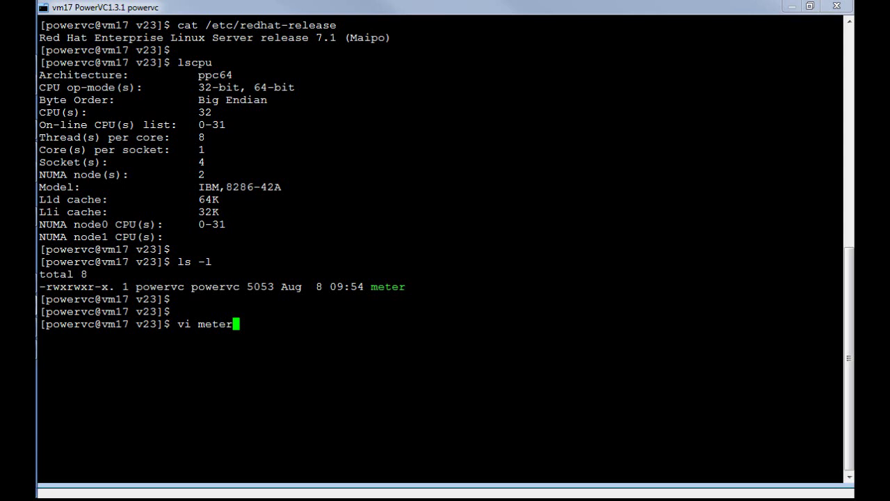
{"action": "left_click_drag", "start_coordinate": [316, 37], "coordinate": [342, 38]}
{"action": "left_click_drag", "start_coordinate": [199, 74], "coordinate": [232, 74]}
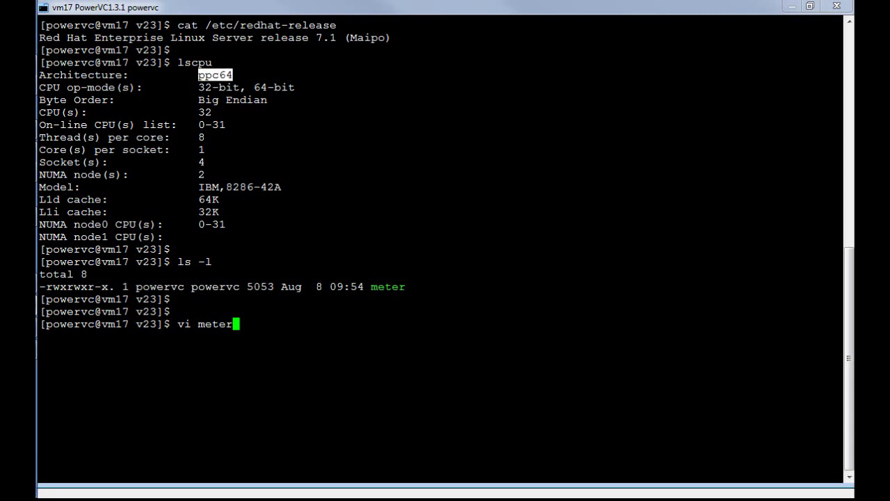
{"action": "left_click_drag", "start_coordinate": [486, 137], "coordinate": [157, 137]}
{"action": "left_click", "coordinate": [157, 137]}
{"action": "left_click_drag", "start_coordinate": [487, 112], "coordinate": [40, 112]}
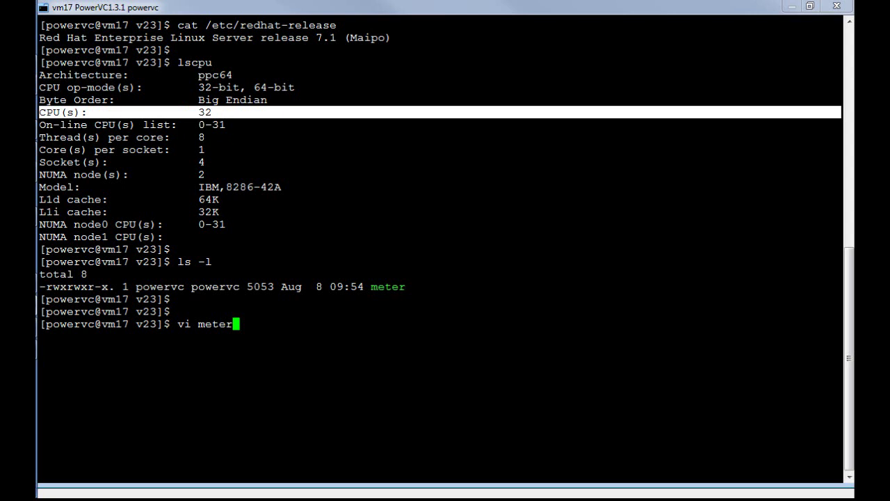
{"action": "left_click", "coordinate": [88, 112]}
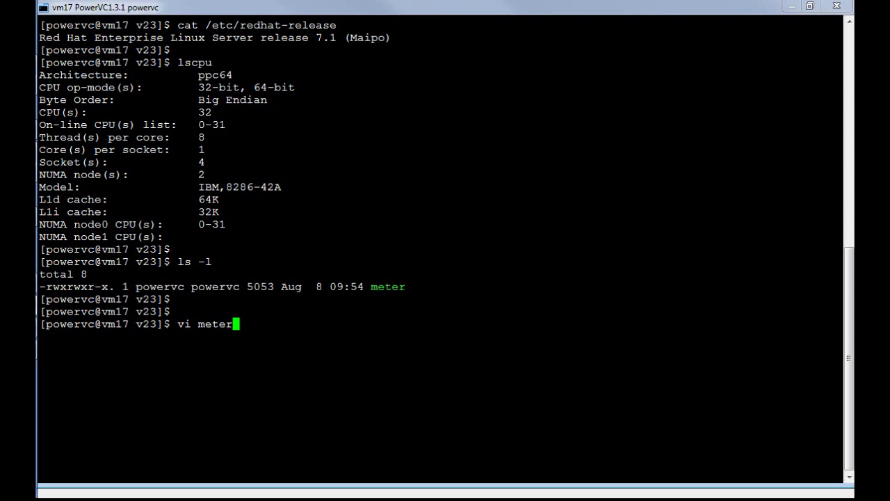
{"action": "left_click_drag", "start_coordinate": [226, 187], "coordinate": [282, 186]}
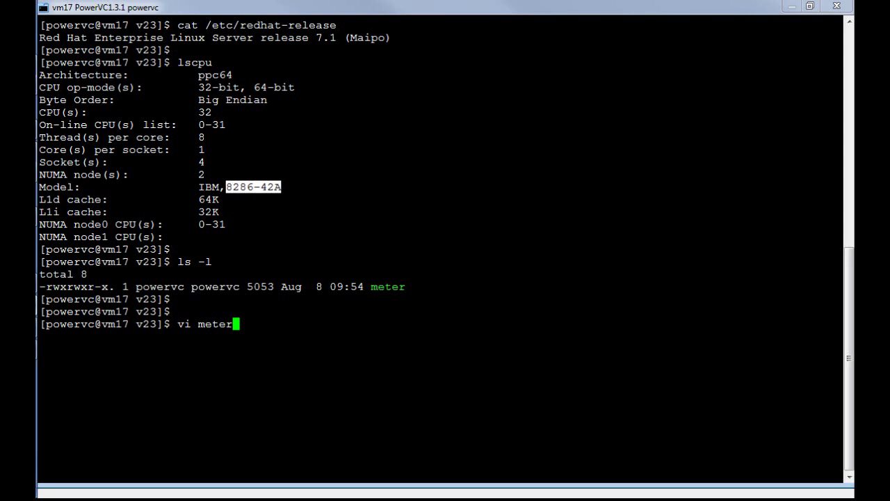
{"action": "key", "text": "Return"}
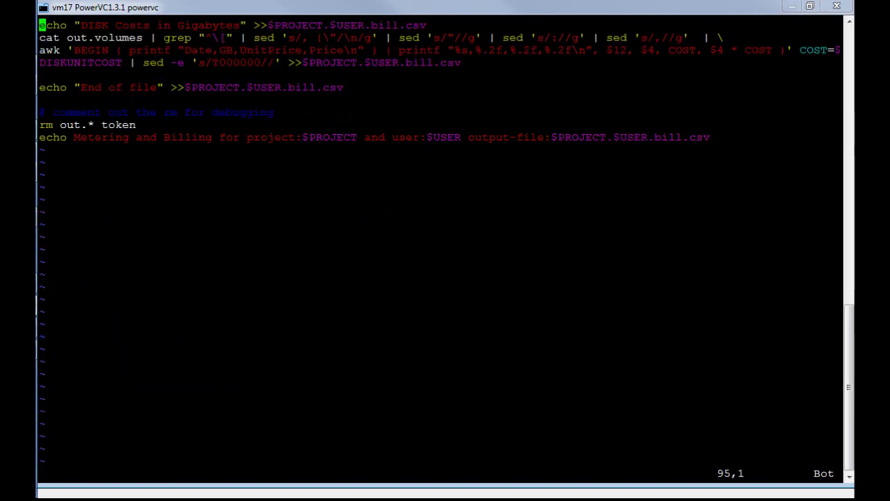
{"action": "type", "text": ":q"}
{"action": "key", "text": "Return"}
{"action": "type", "text": "clear"}
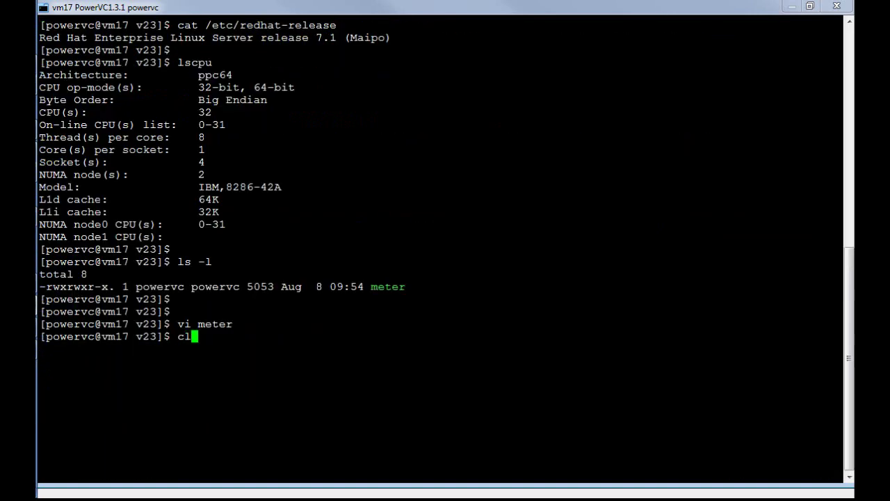
Clear the screen and run ./meter six powervc, entering the account password
{"action": "key", "text": "Return"}
{"action": "key", "text": "Return"}
{"action": "key", "text": "Return"}
{"action": "key", "text": "Return"}
{"action": "key", "text": "Return"}
{"action": "type", "text": "./meter six"}
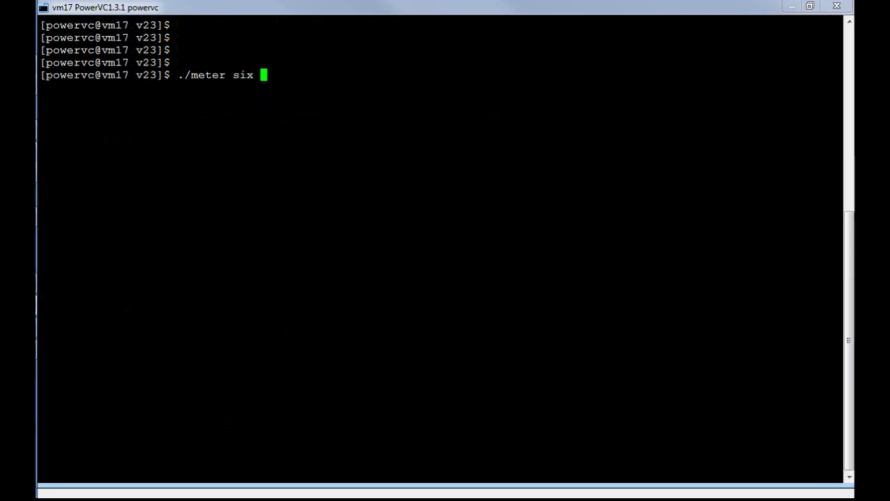
{"action": "type", "text": " power"}
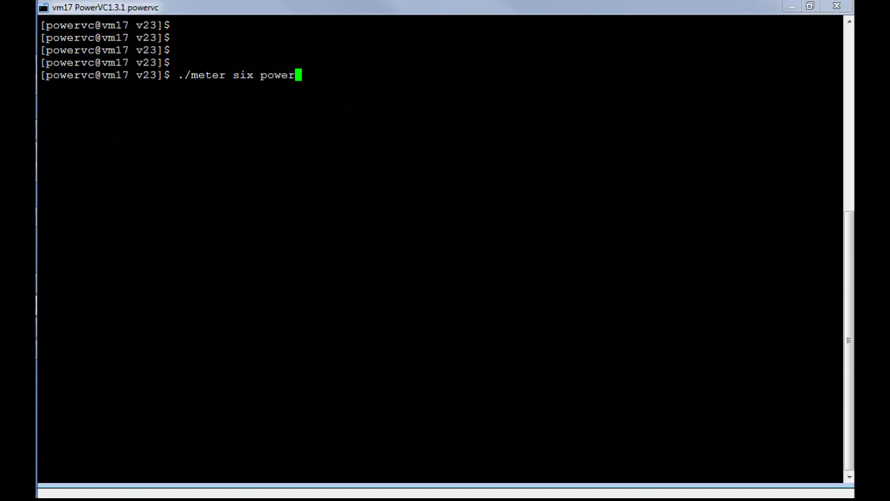
{"action": "type", "text": "vcm"}
{"action": "key", "text": "BackSpace"}
{"action": "key", "text": "BackSpace"}
{"action": "type", "text": "SECRET"}
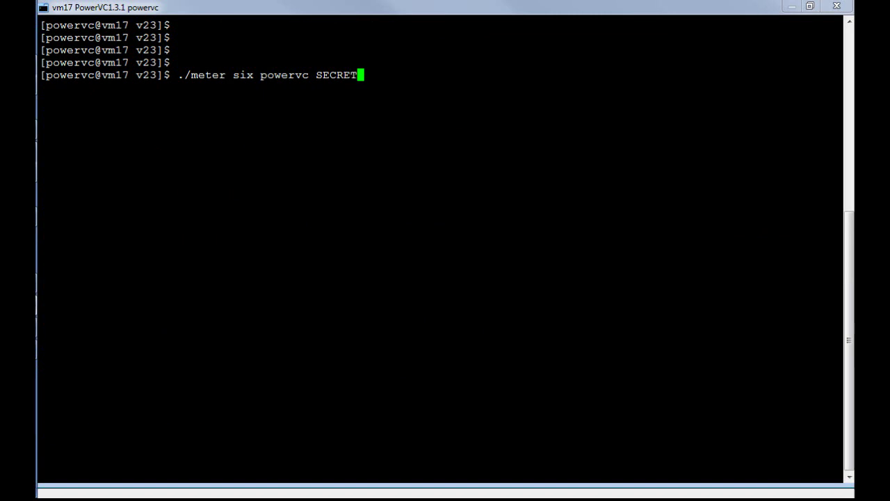
{"action": "key", "text": "Return"}
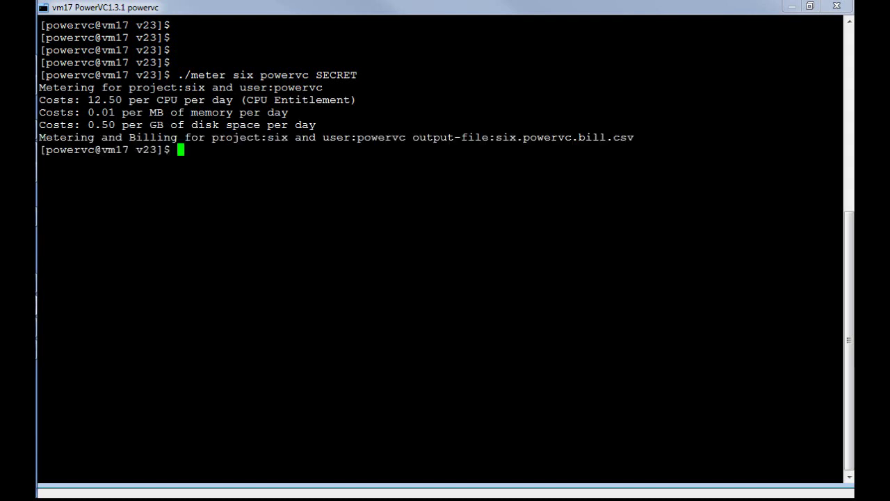
Build a vi command for the output file six.powervc.bill.csv
{"action": "left_click_drag", "start_coordinate": [496, 137], "coordinate": [634, 137]}
{"action": "key", "text": "ctrl+c"}
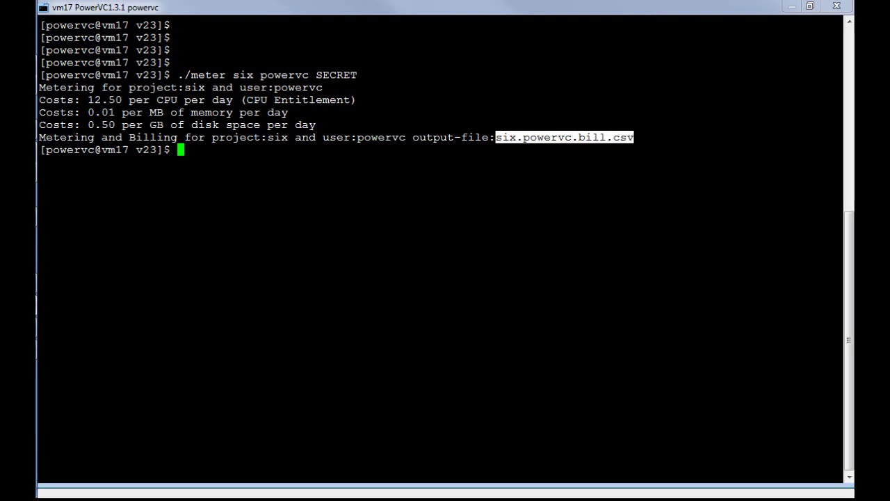
{"action": "type", "text": "vi"}
{"action": "key", "text": "shift+Insert"}
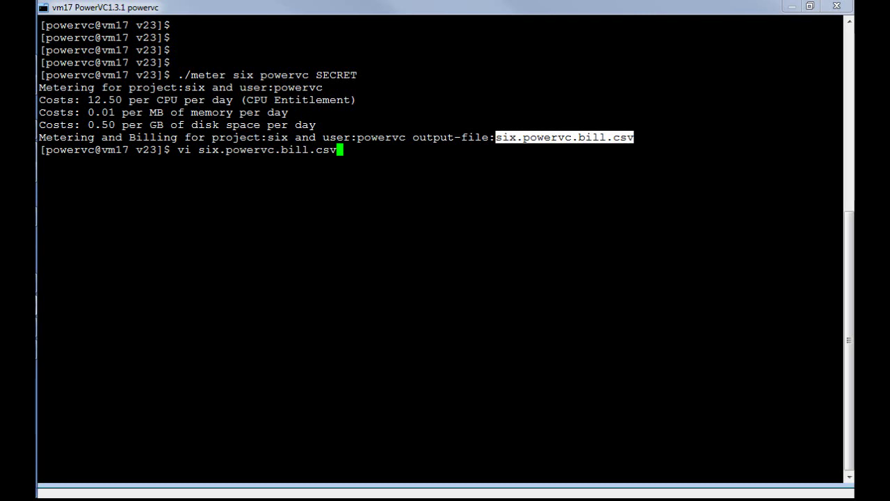
Open six.powervc.bill.csv in vi, page down to End of file, and return to line 1
{"action": "key", "text": "Return"}
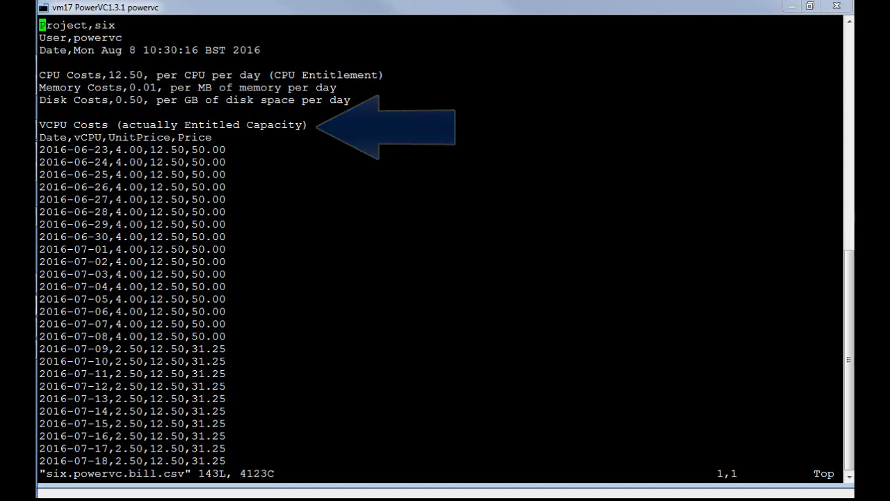
{"action": "key", "text": "ctrl+f"}
{"action": "key", "text": "ctrl+f"}
{"action": "key", "text": "ctrl+f"}
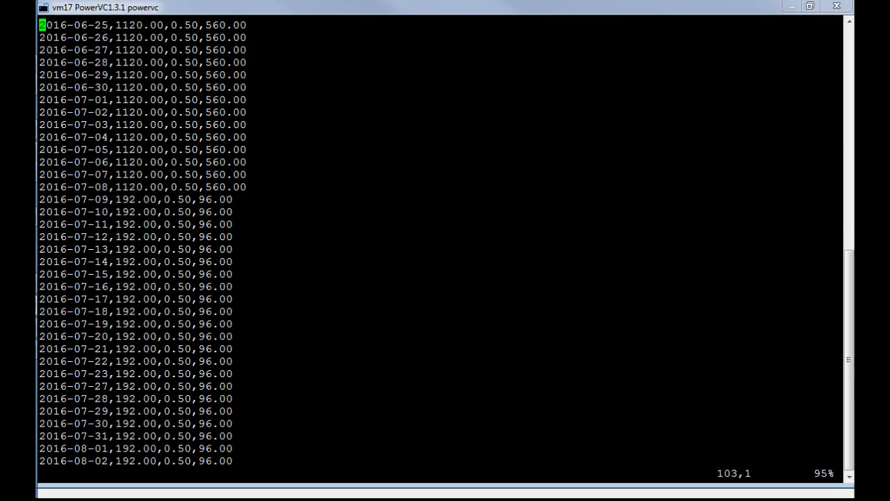
{"action": "key", "text": "ctrl+f"}
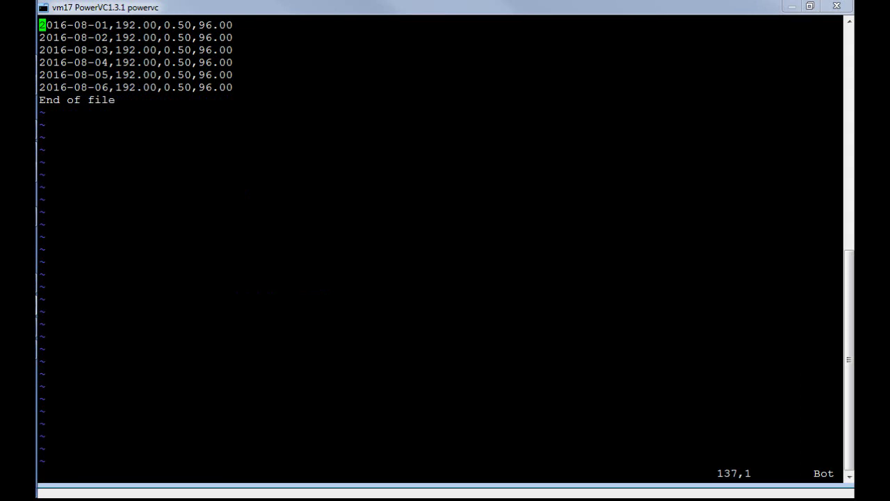
{"action": "type", "text": ":"}
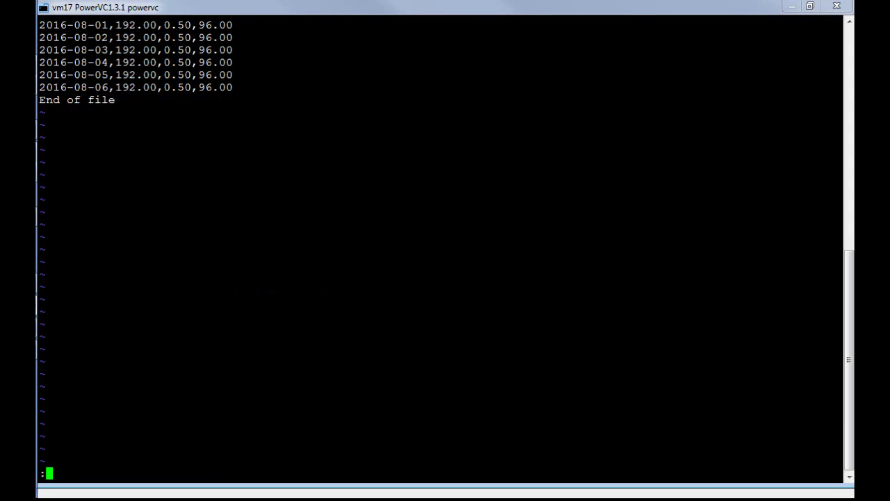
{"action": "type", "text": "1"}
{"action": "key", "text": "Return"}
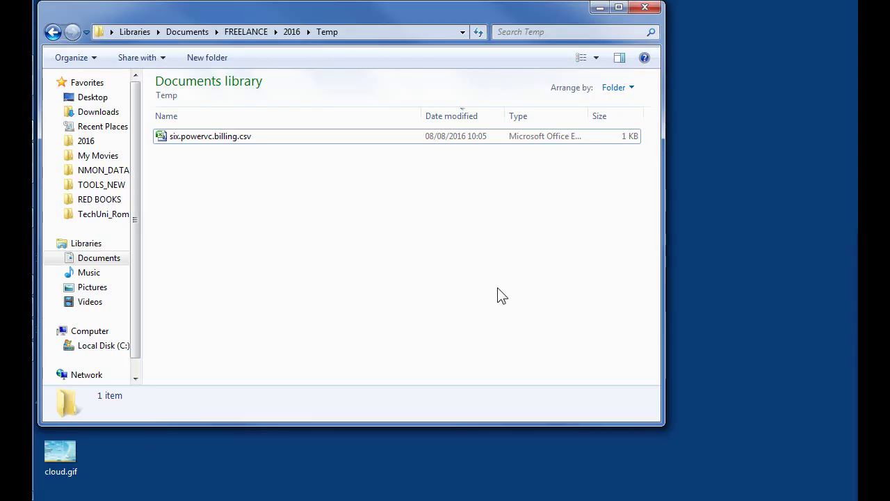
Open six.powervc.billing.csv from the Temp folder in Excel
{"action": "left_click", "coordinate": [218, 142]}
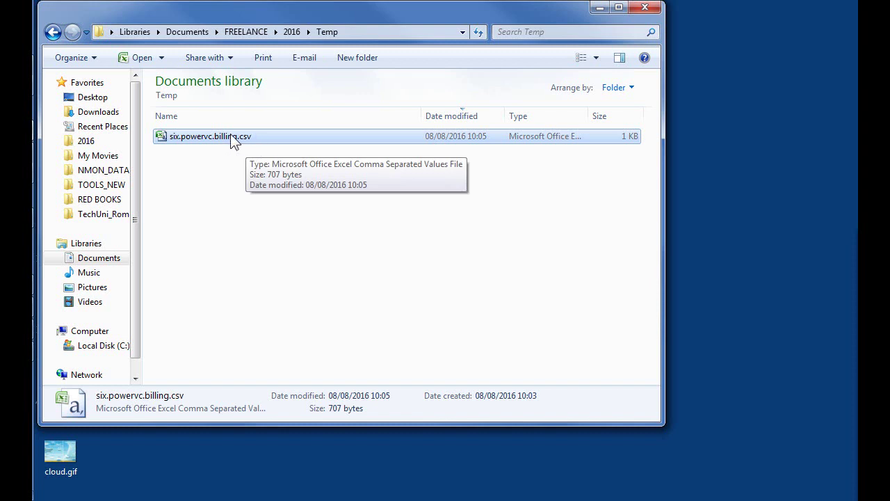
{"action": "double_click", "coordinate": [228, 136]}
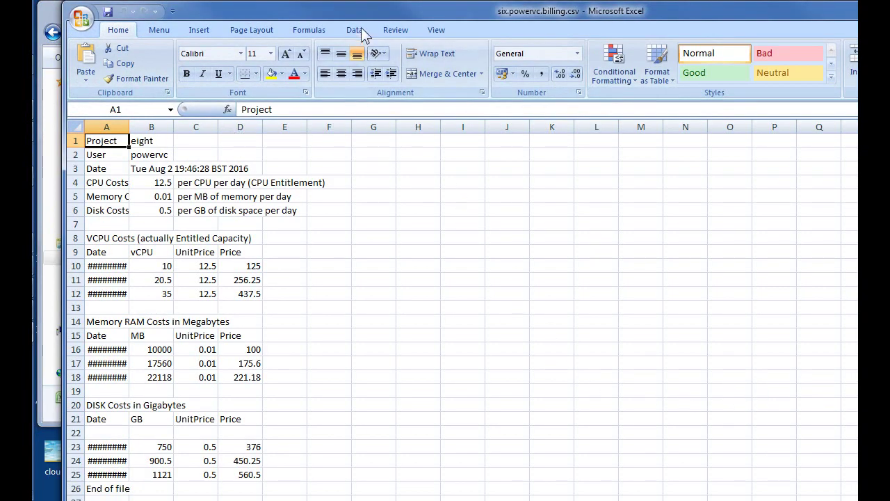
Widen column A so labels and dates show fully, then select cell D27 below Price
{"action": "left_click_drag", "start_coordinate": [352, 14], "coordinate": [326, 8]}
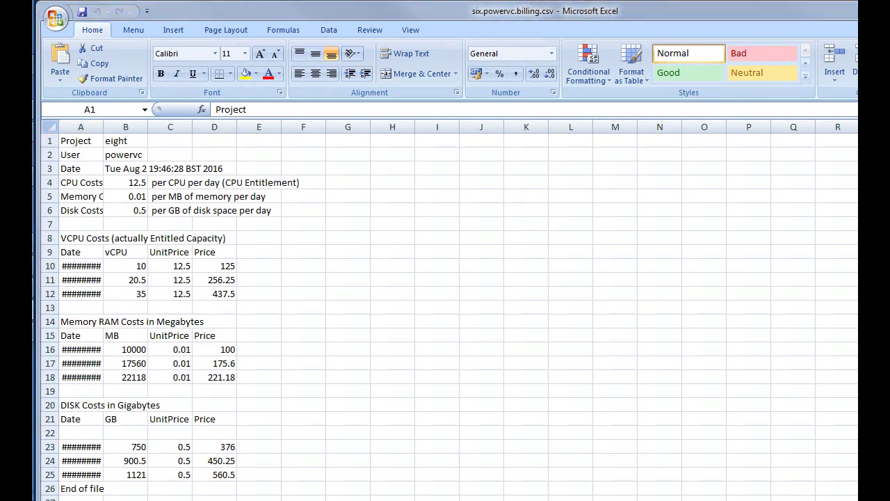
{"action": "mouse_move", "coordinate": [858, 499]}
{"action": "left_mouse_down"}
{"action": "mouse_move", "coordinate": [824, 495]}
{"action": "mouse_move", "coordinate": [848, 493]}
{"action": "left_mouse_up"}
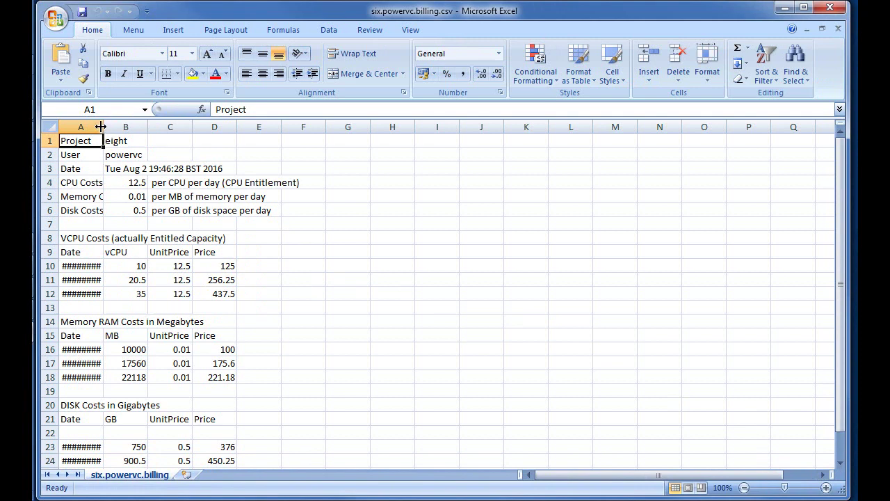
{"action": "left_click_drag", "start_coordinate": [101, 126], "coordinate": [140, 126]}
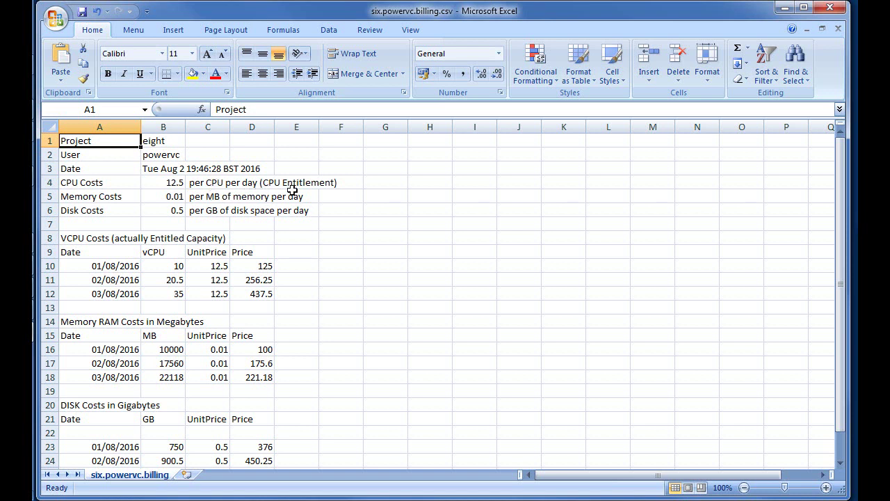
{"action": "left_click", "coordinate": [312, 269]}
{"action": "scroll", "coordinate": [312, 269], "scroll_direction": "down", "scroll_amount": 2}
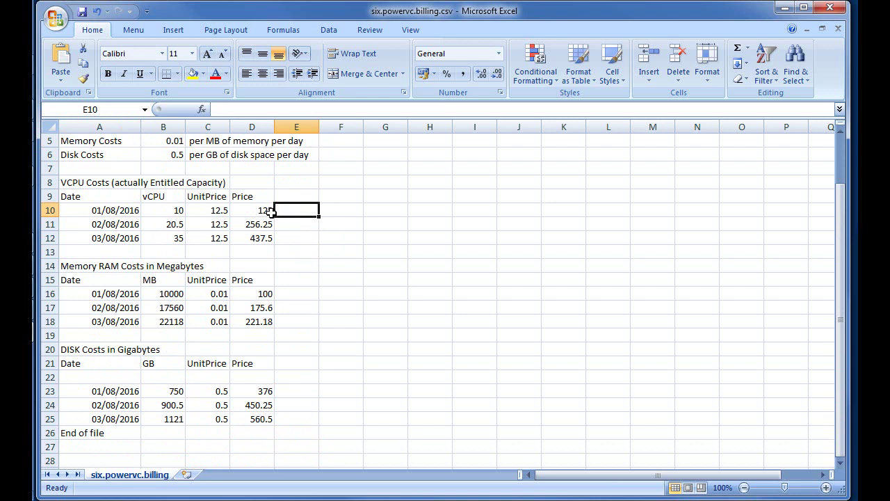
{"action": "left_click", "coordinate": [252, 446]}
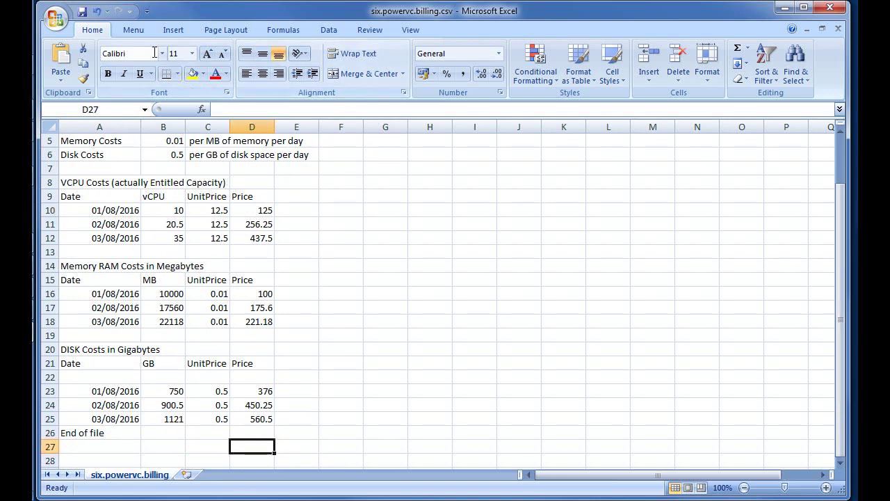
Put =SUM(D10:D25) in D27 with AutoSum, totalling the prices at 2702.28
{"action": "left_click", "coordinate": [132, 30]}
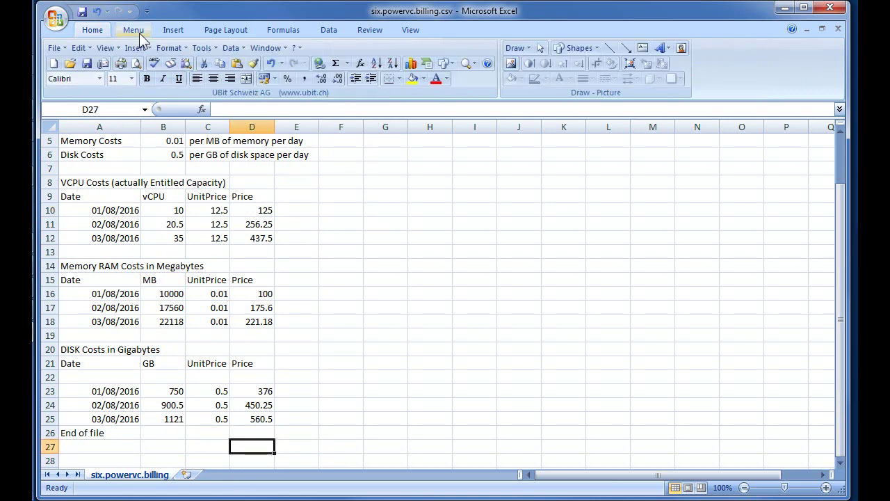
{"action": "left_click", "coordinate": [347, 63]}
{"action": "left_click", "coordinate": [358, 82]}
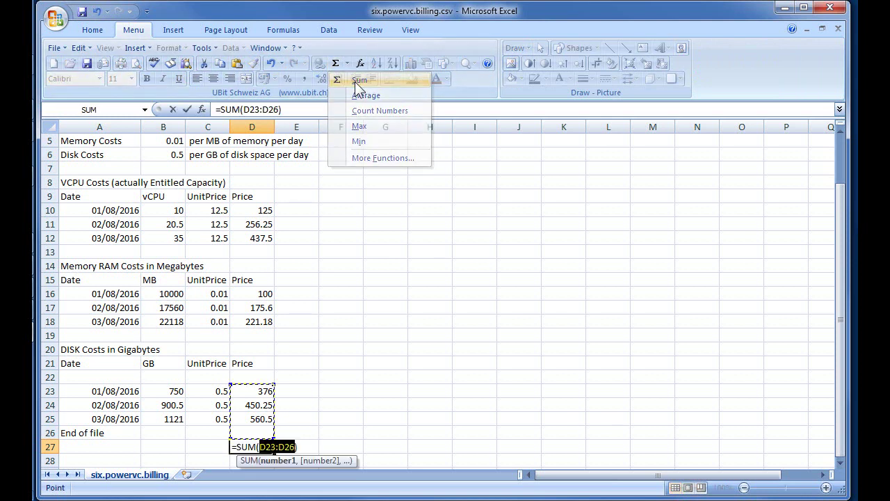
{"action": "left_click_drag", "start_coordinate": [272, 386], "coordinate": [269, 216]}
{"action": "left_click_drag", "start_coordinate": [271, 258], "coordinate": [284, 423]}
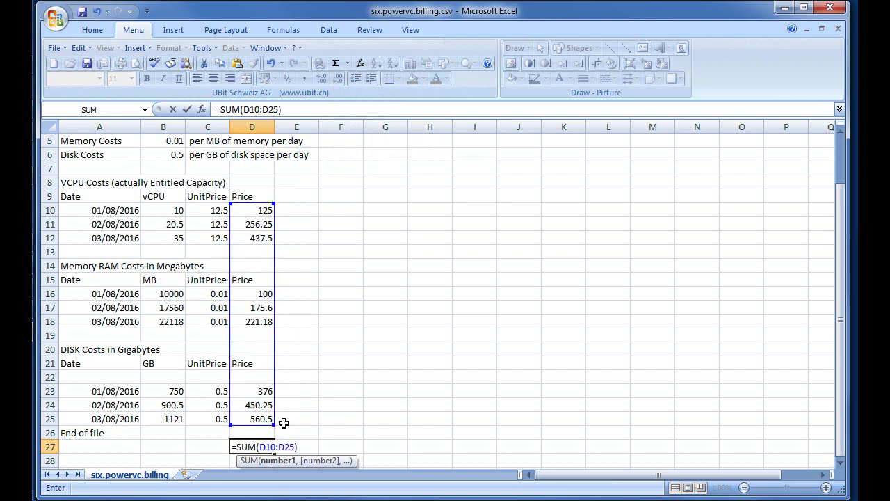
{"action": "key", "text": "Return"}
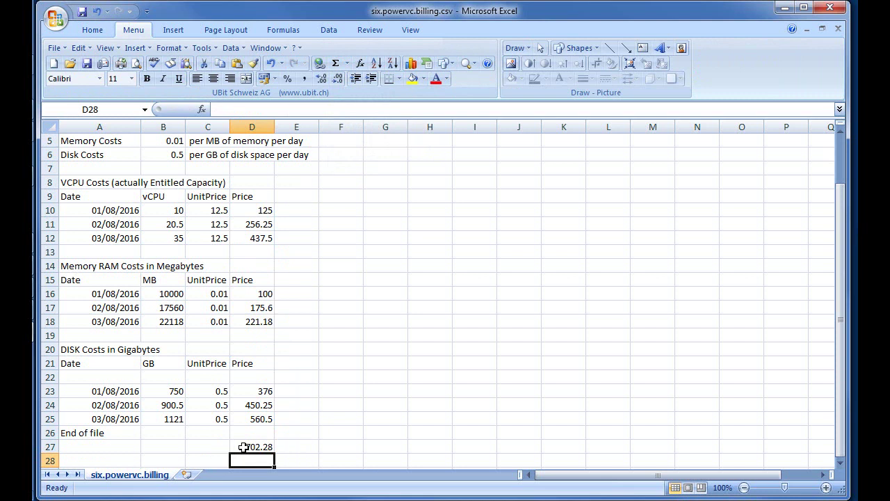
{"action": "left_click", "coordinate": [256, 447]}
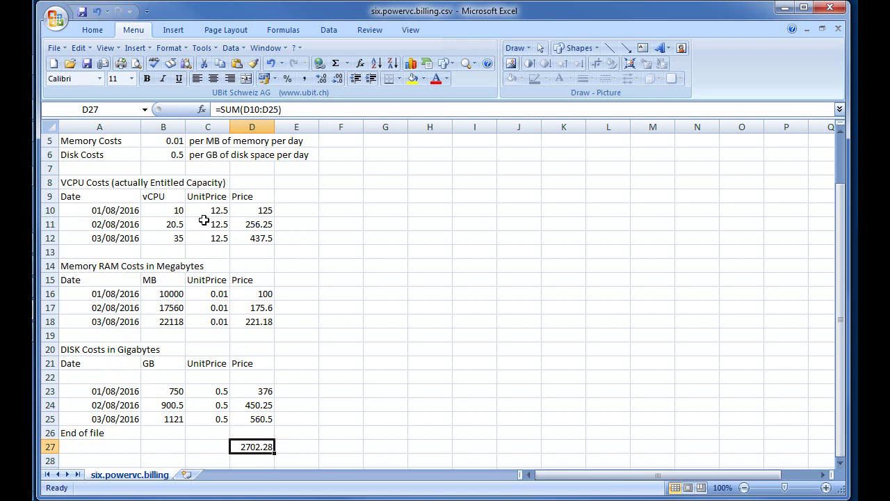
{"action": "scroll", "coordinate": [202, 218], "scroll_direction": "up", "scroll_amount": 2}
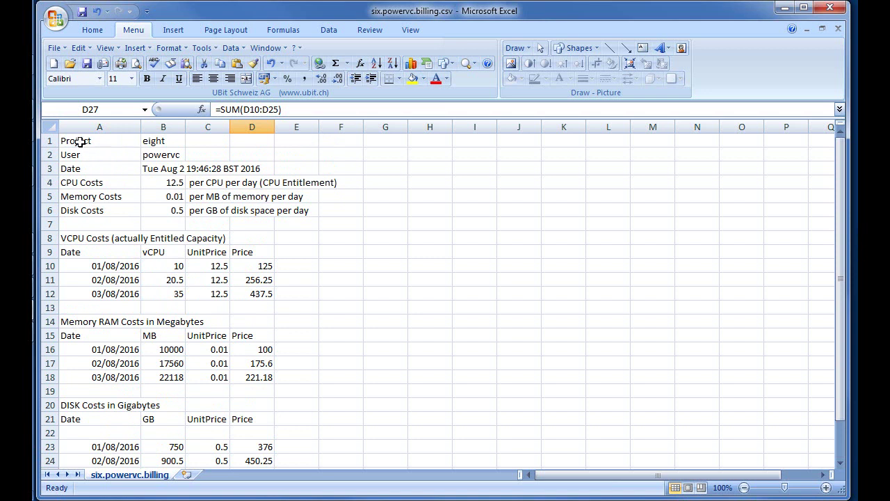
Close six.powervc.billing.csv, choosing No when asked to save changes
{"action": "left_click", "coordinate": [57, 21]}
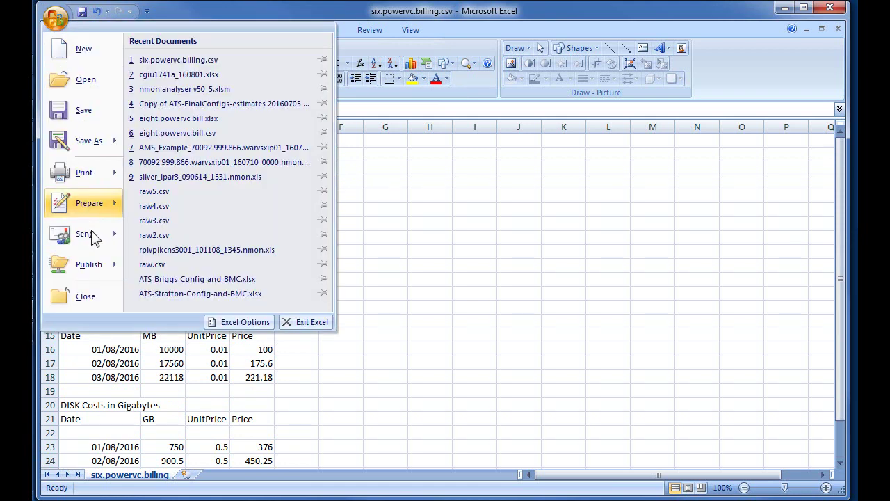
{"action": "left_click", "coordinate": [83, 296]}
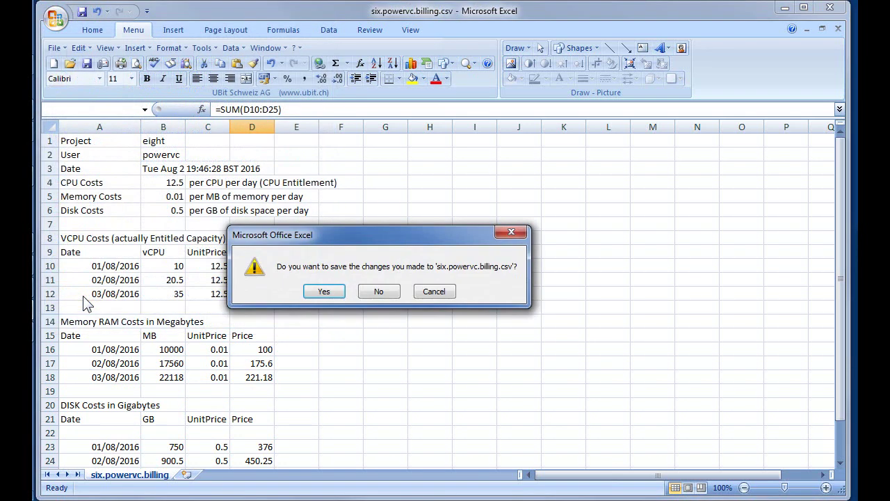
{"action": "left_click", "coordinate": [378, 292]}
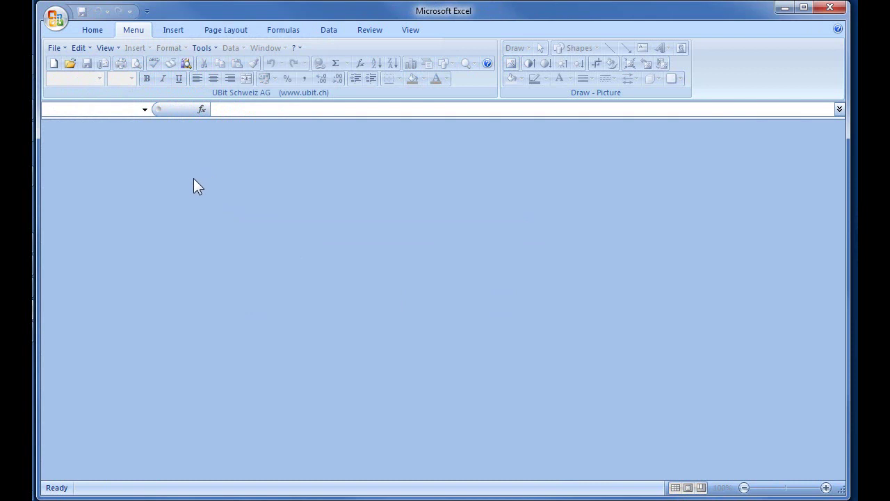
{"action": "left_click", "coordinate": [55, 18]}
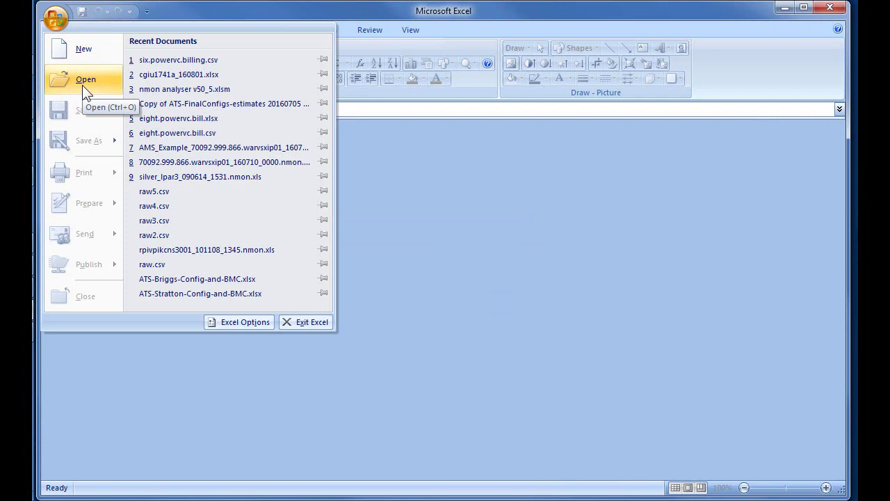
Reopen six.powervc.billing.csv from 2016\Temp with the file type set to Text Files
{"action": "left_click", "coordinate": [87, 85]}
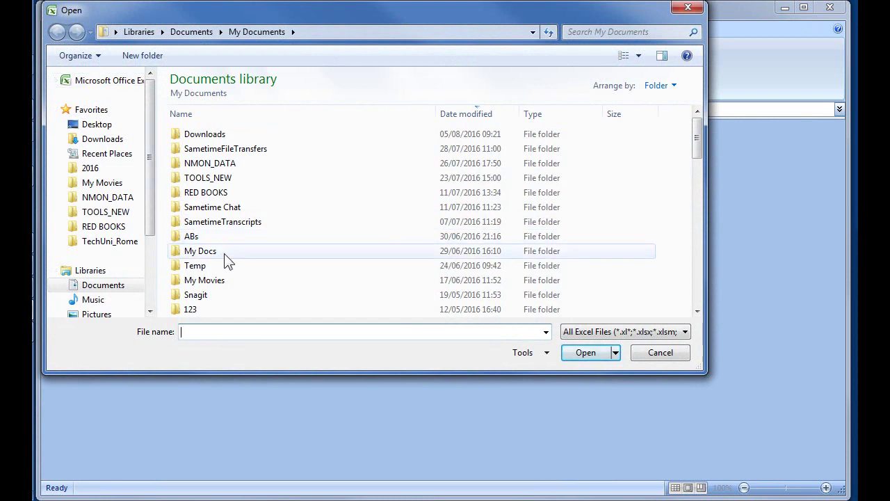
{"action": "left_click", "coordinate": [92, 169]}
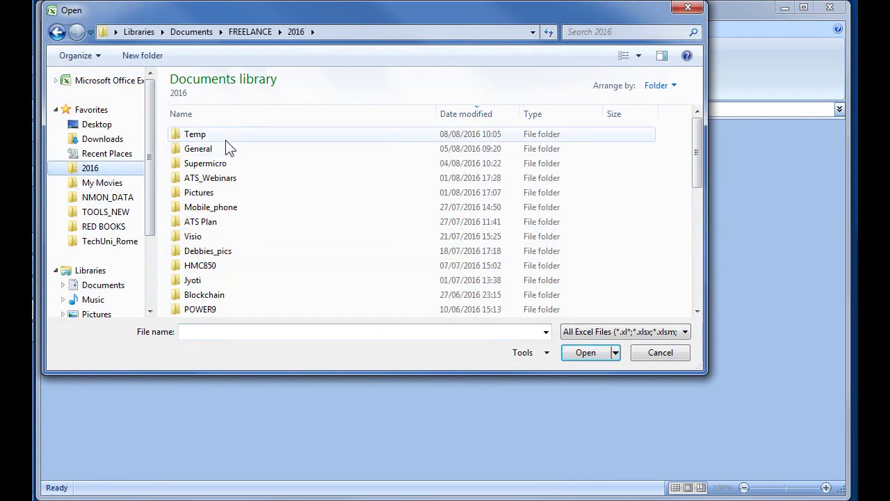
{"action": "double_click", "coordinate": [190, 137]}
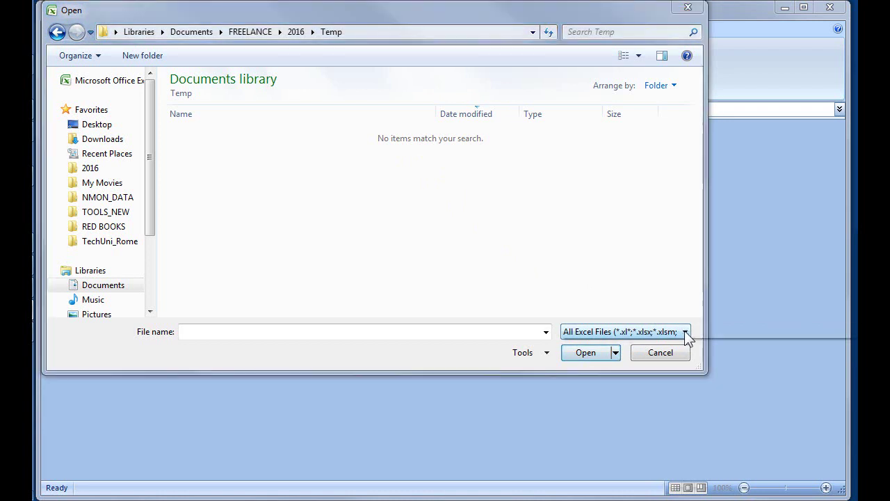
{"action": "left_click", "coordinate": [684, 332]}
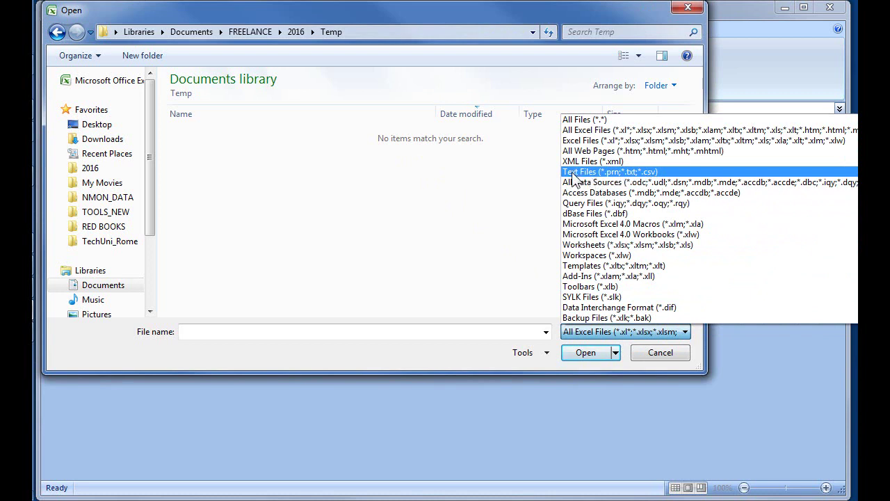
{"action": "left_click", "coordinate": [632, 173]}
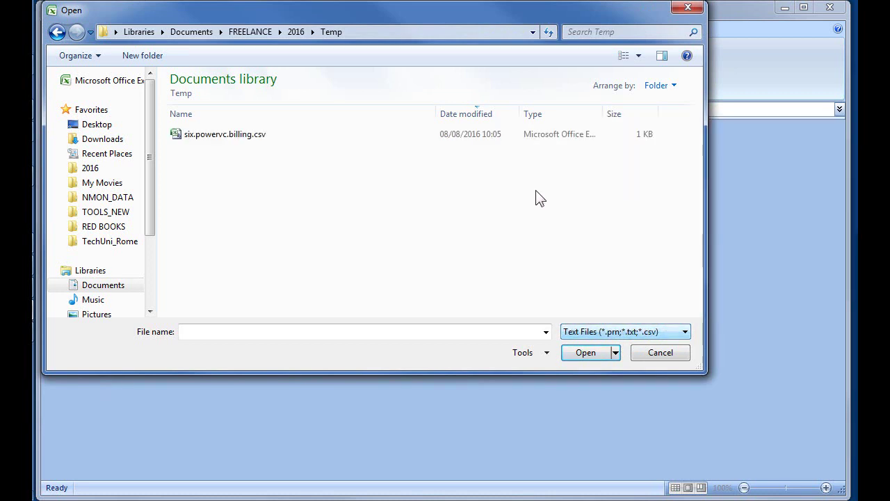
{"action": "left_click", "coordinate": [223, 144]}
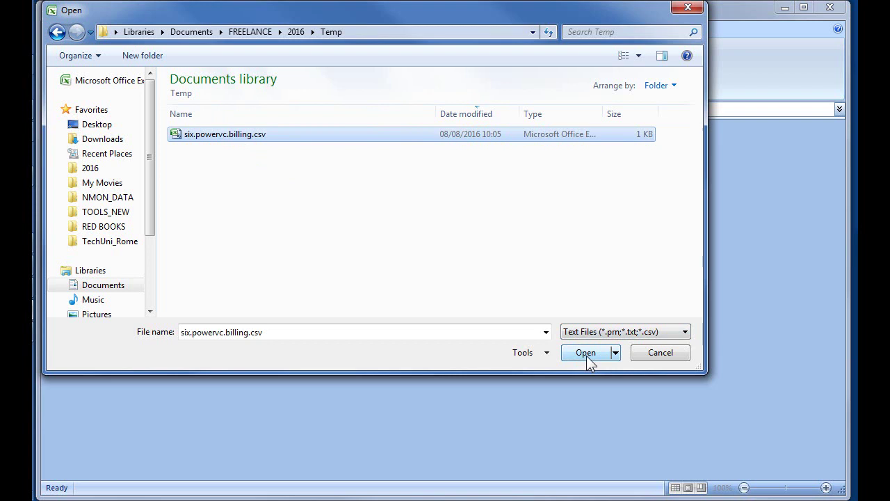
{"action": "left_click", "coordinate": [588, 359]}
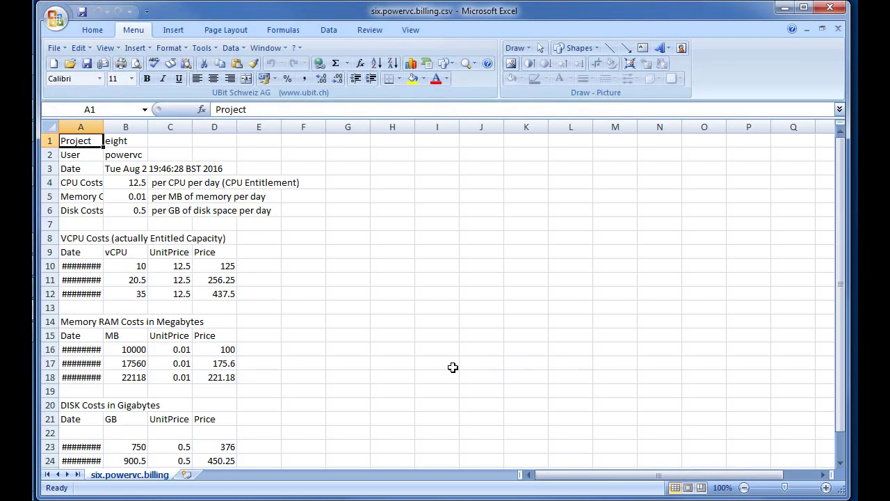